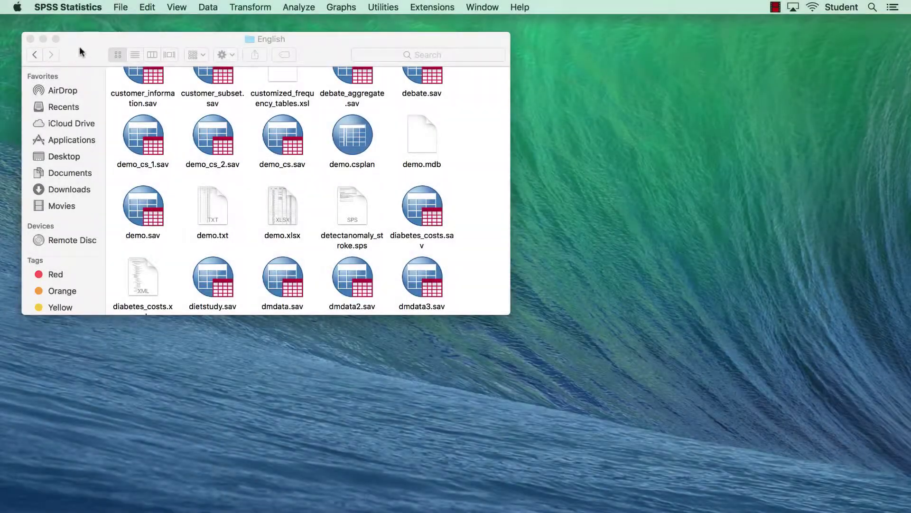
- Import demo.txt as text data so it opens in the Text Import Wizard
click(124, 10)
mouse_move(145, 46)
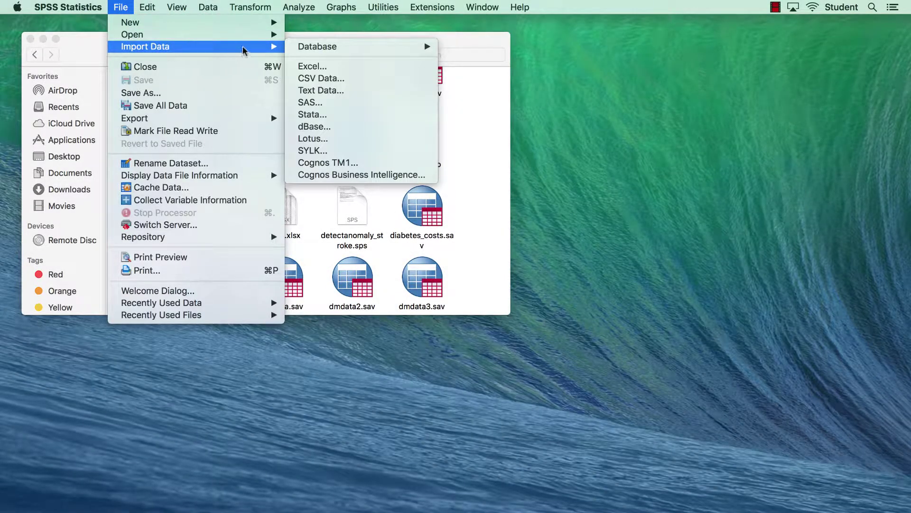
click(368, 91)
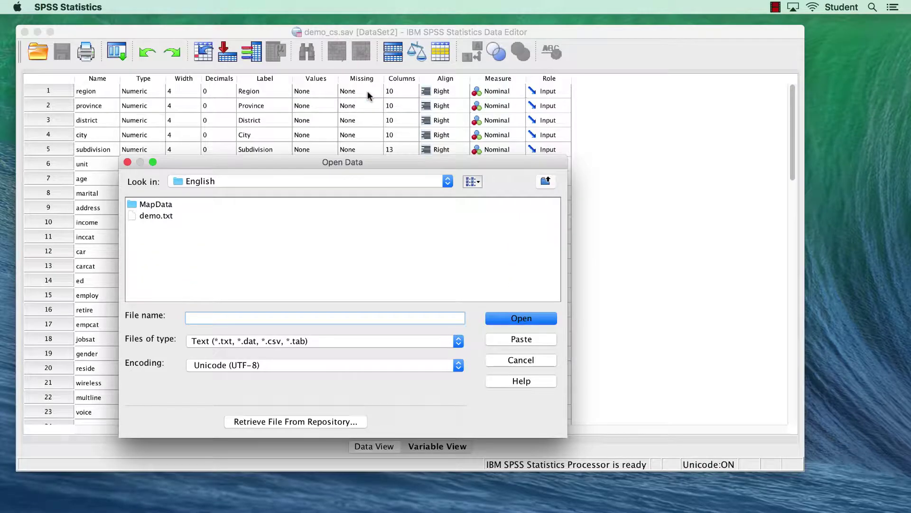
click(159, 216)
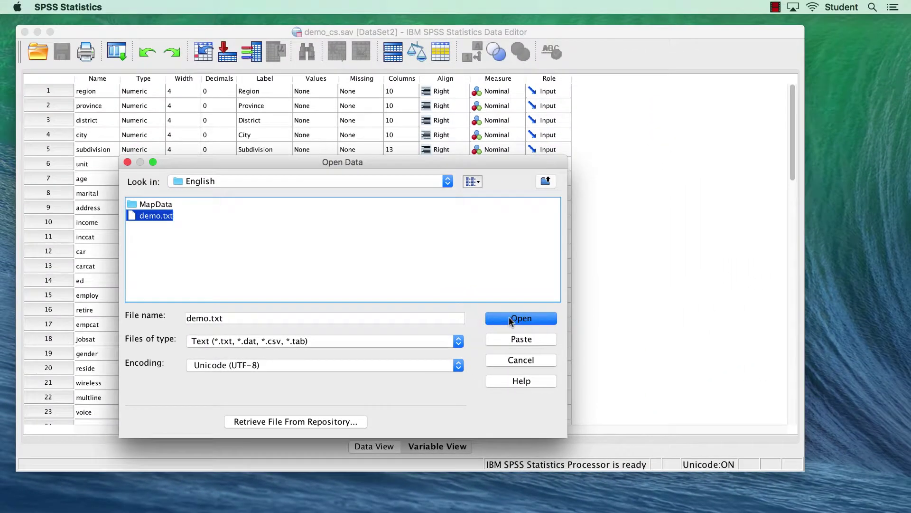
click(511, 321)
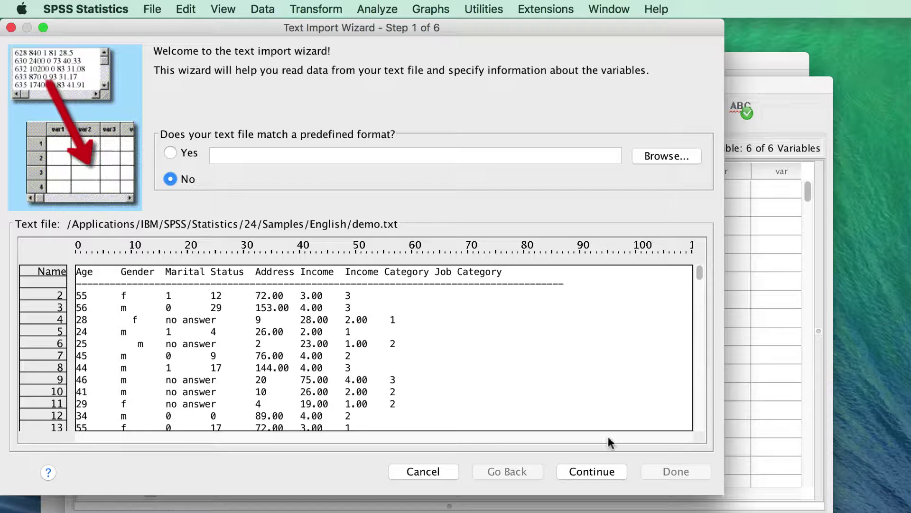
- Accept the defaults: no predefined format, delimited data, and variable names on line 1
click(602, 476)
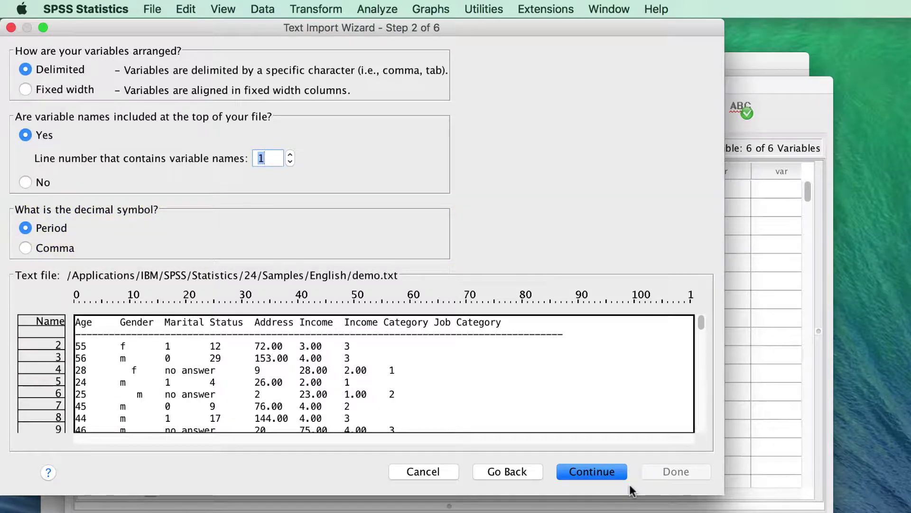
click(608, 472)
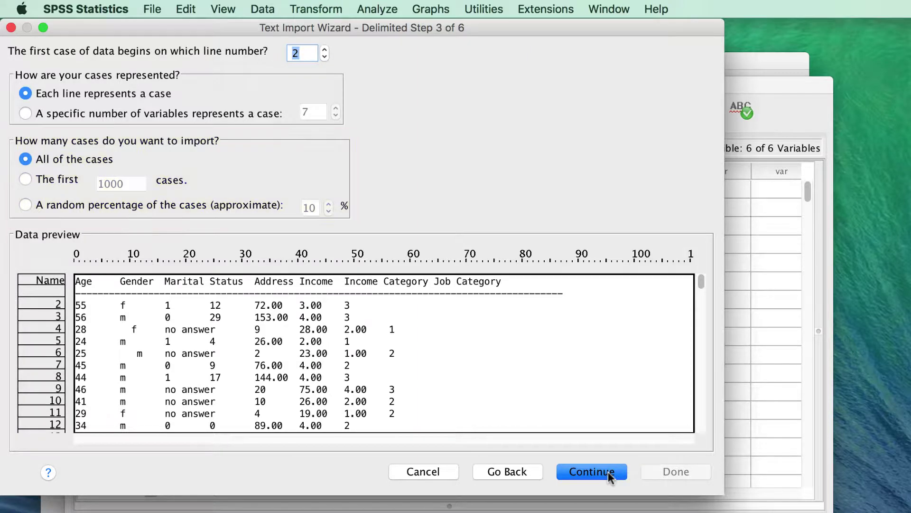
click(609, 471)
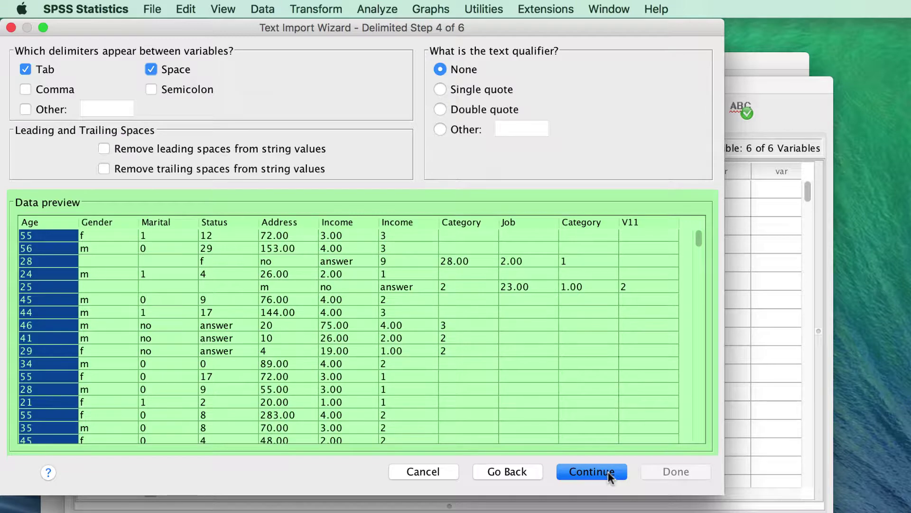
click(25, 70)
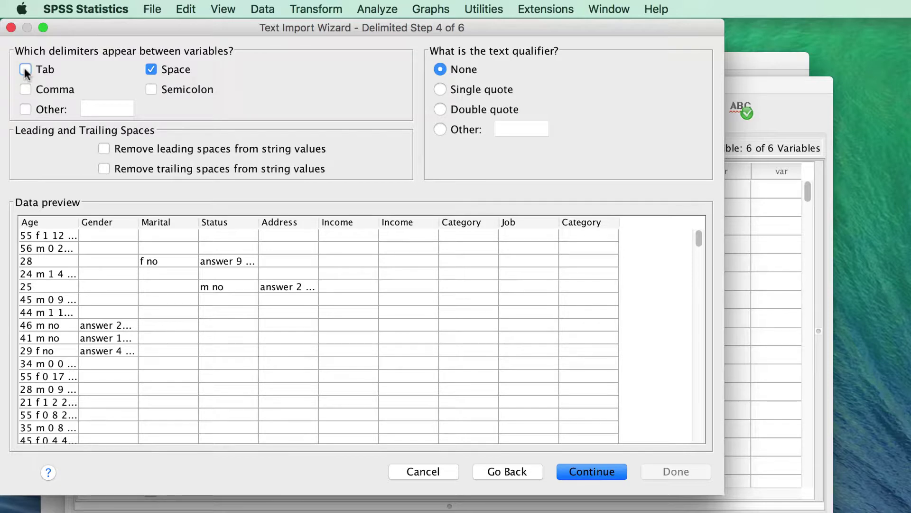
click(26, 70)
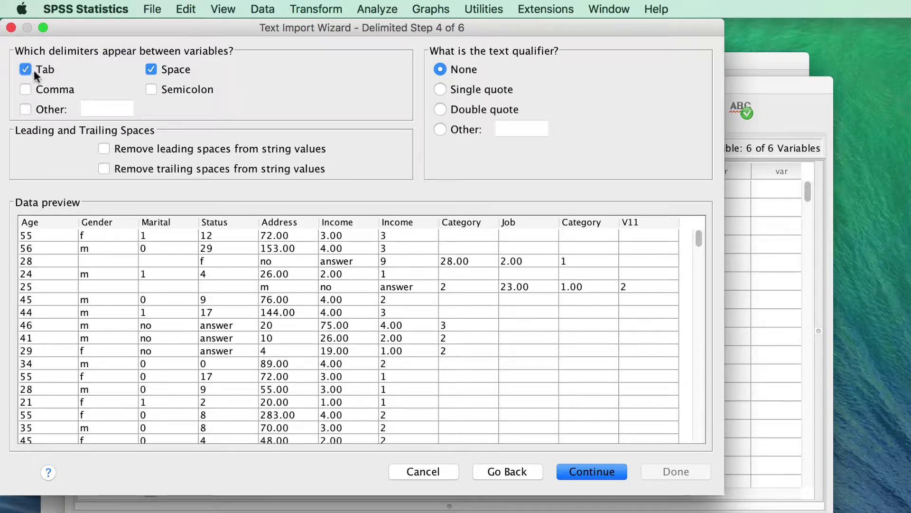
click(25, 90)
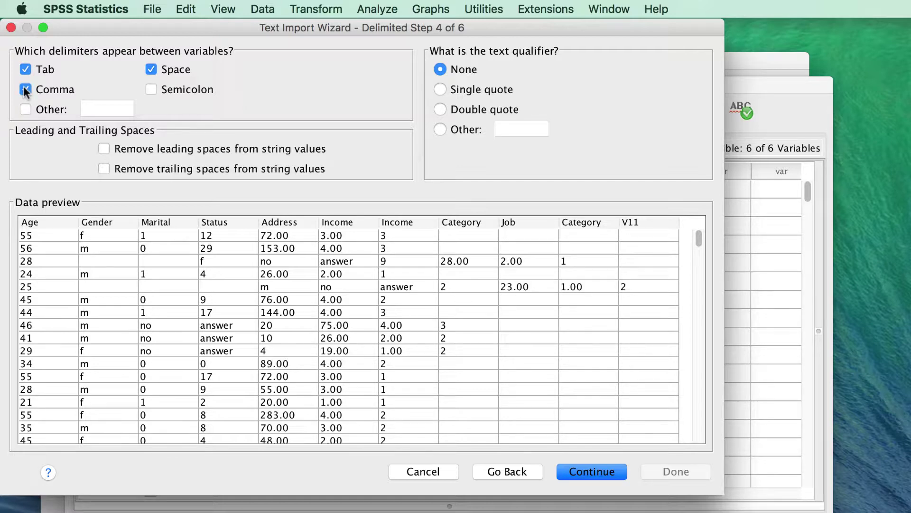
click(26, 90)
- Remove leading spaces from string values and make tab the only delimiter
click(104, 148)
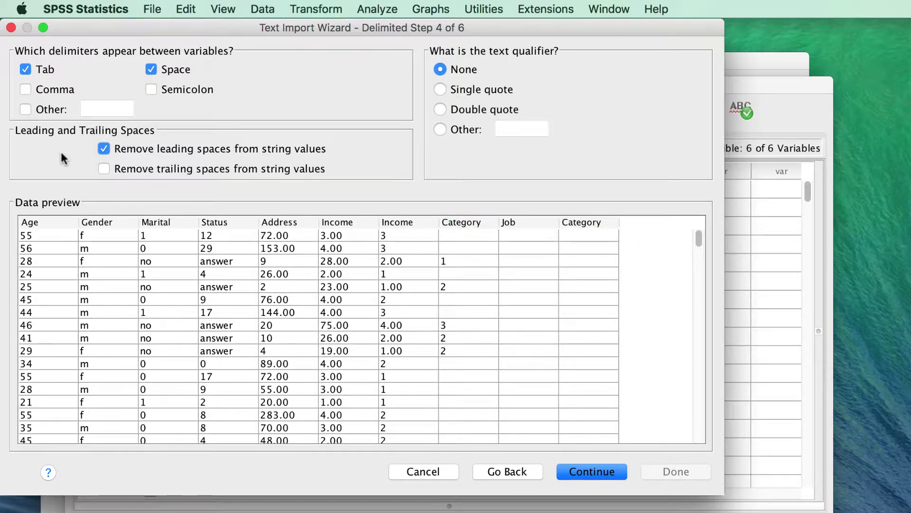
click(152, 70)
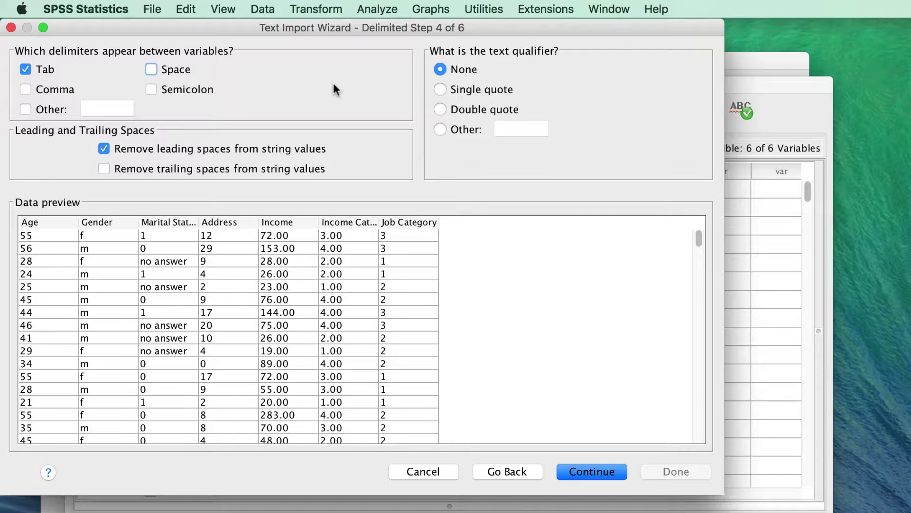
- Accept the corrected variable names and leave Age's format as Automatic
click(594, 470)
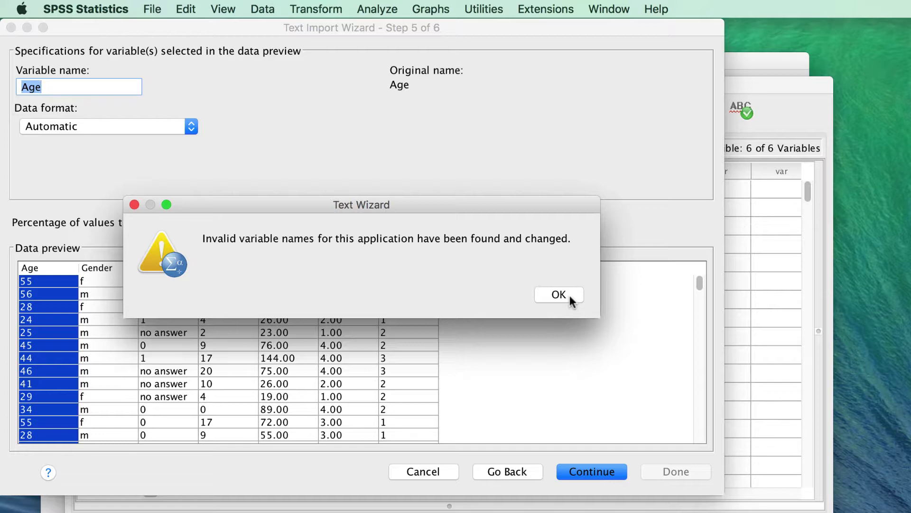
click(559, 295)
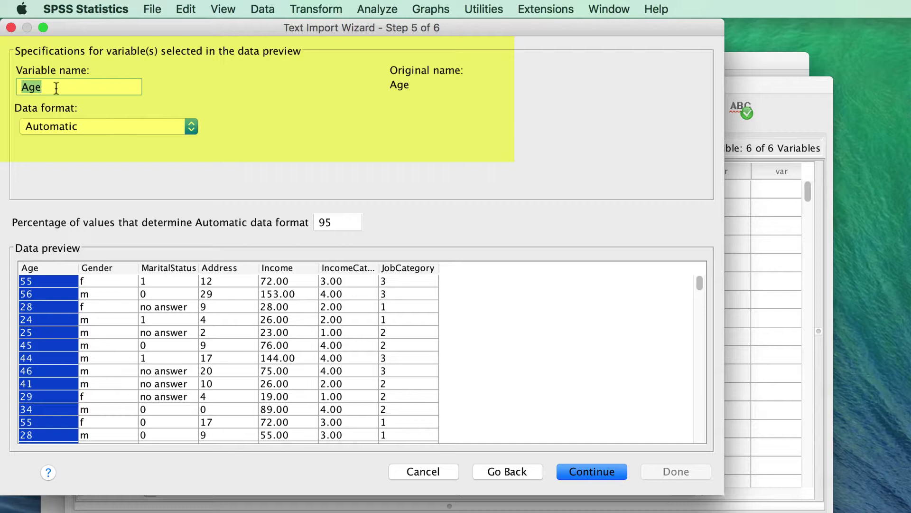
click(193, 126)
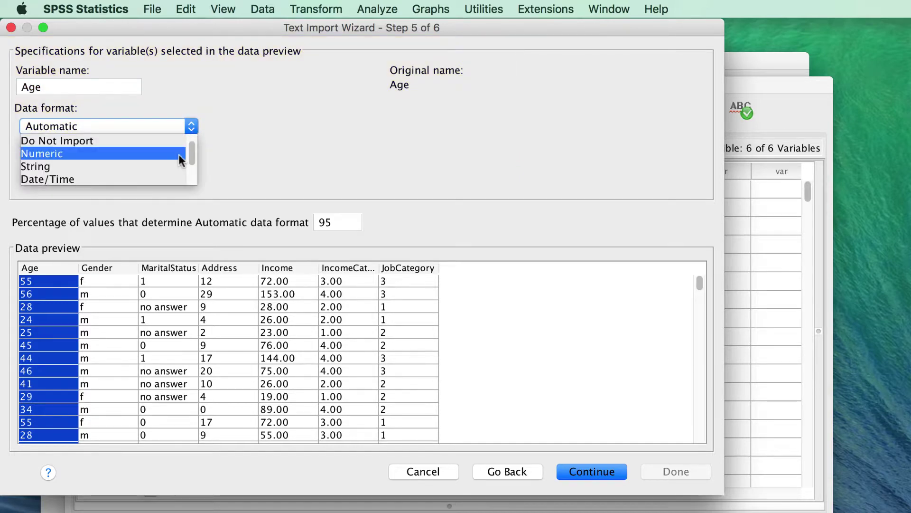
click(249, 121)
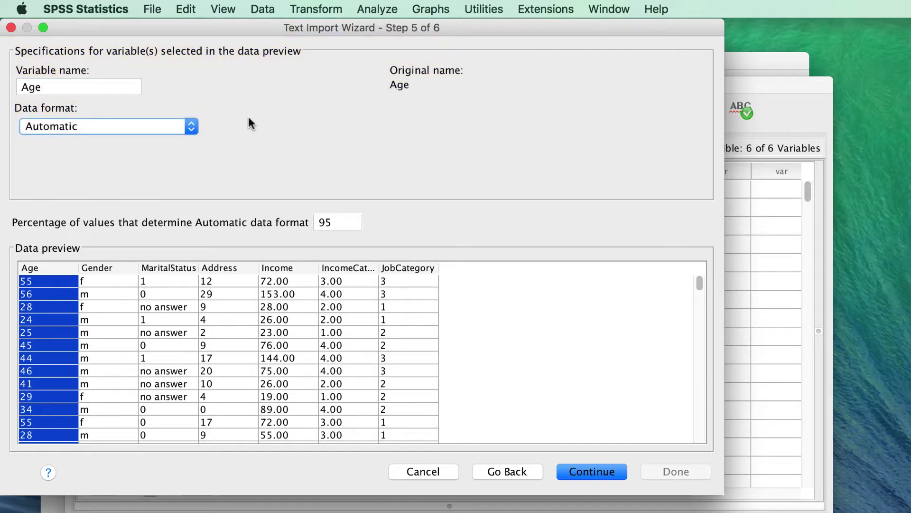
- Format Income as Dollar, review MaritalStatus, and advance to Step 6
click(283, 268)
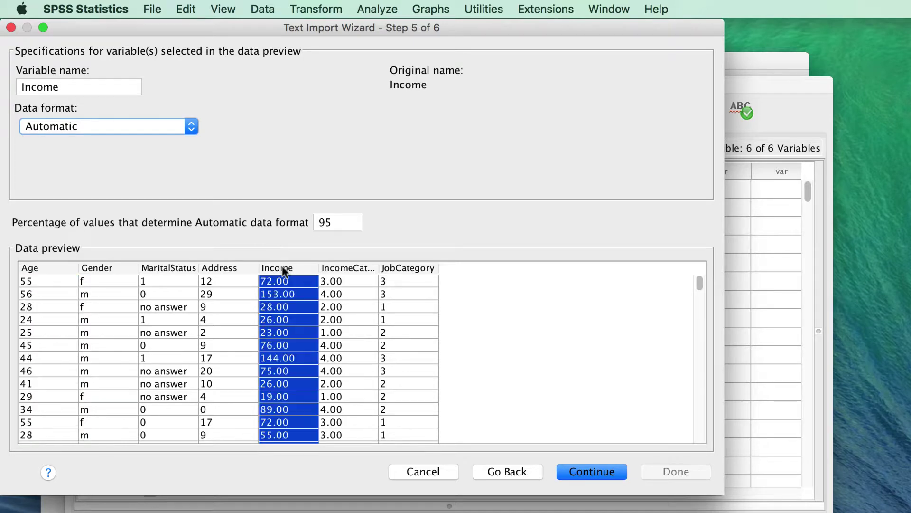
click(188, 125)
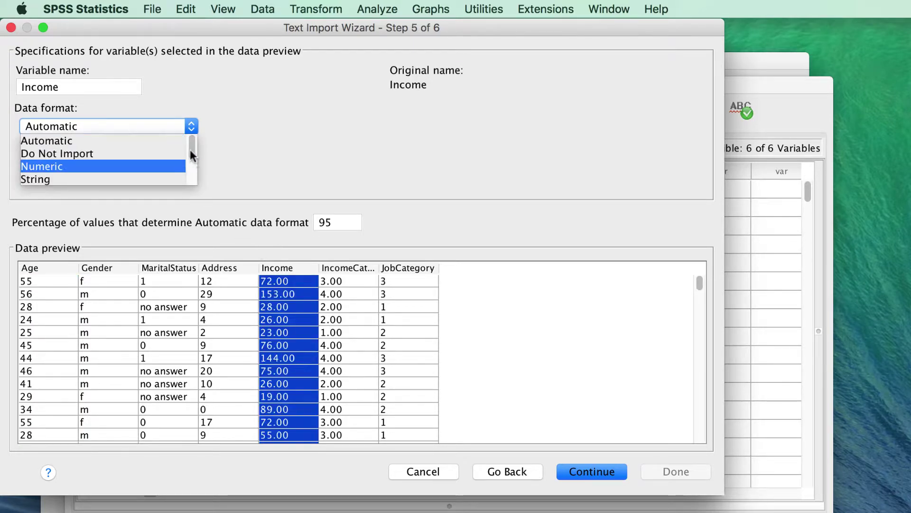
drag(191, 149, 190, 169)
click(130, 172)
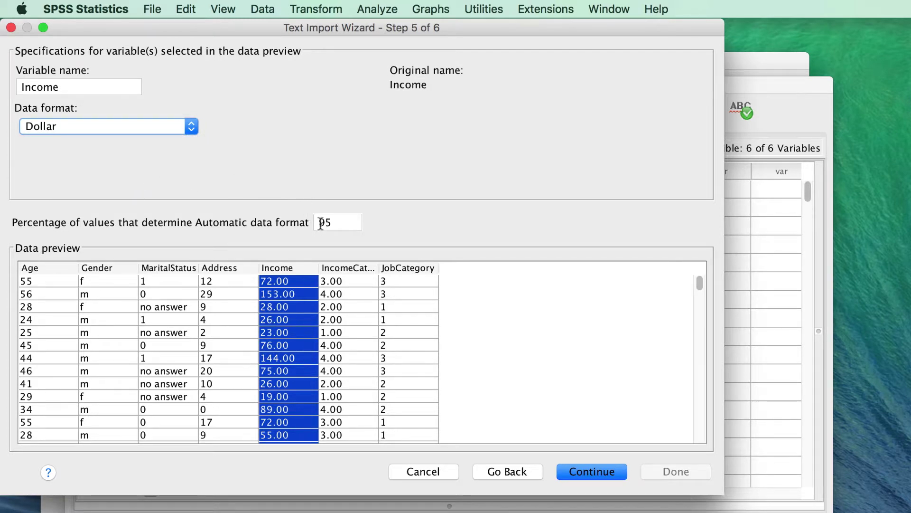
click(179, 264)
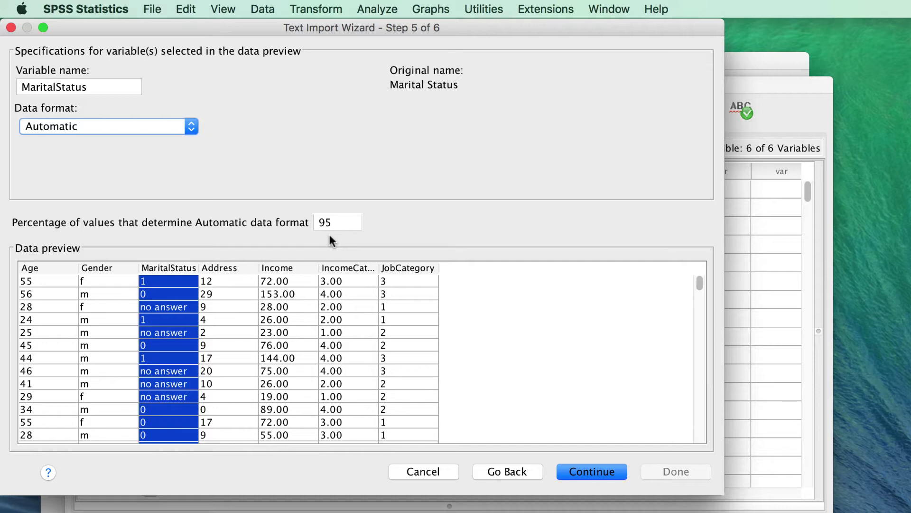
key(Tab)
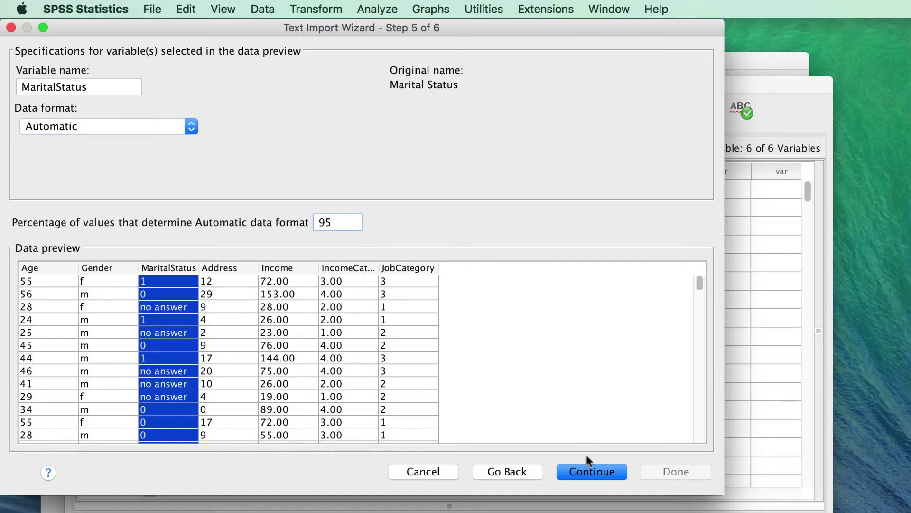
click(590, 466)
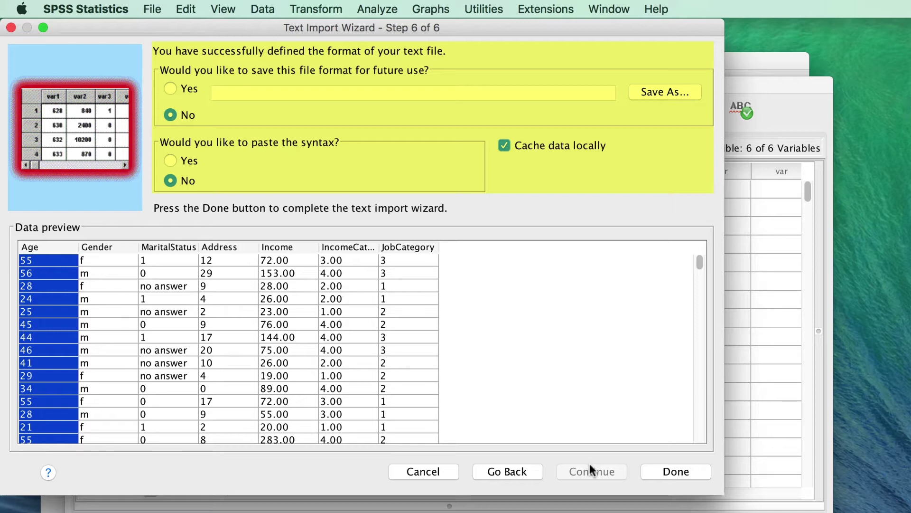
- Finish the import and copy the entire import log from the Viewer
click(681, 471)
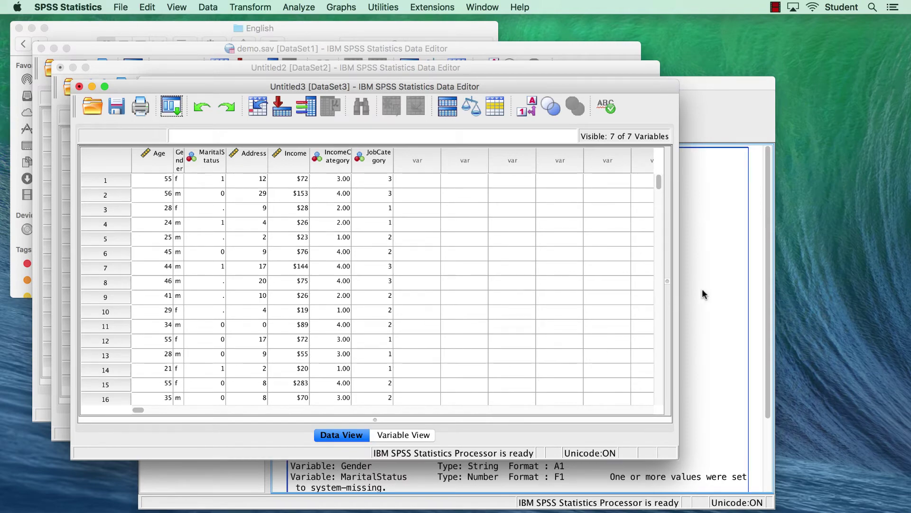
click(702, 289)
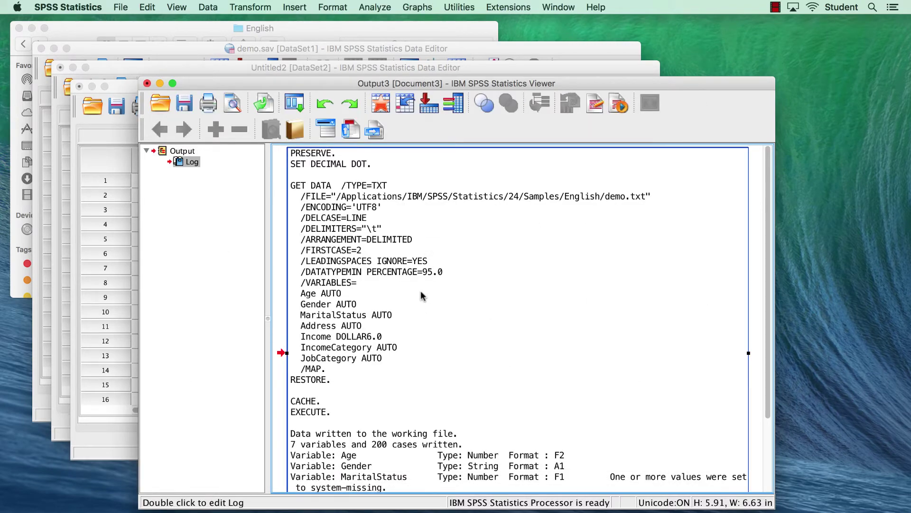
scroll(414, 381, down, 3)
scroll(413, 381, up, 2)
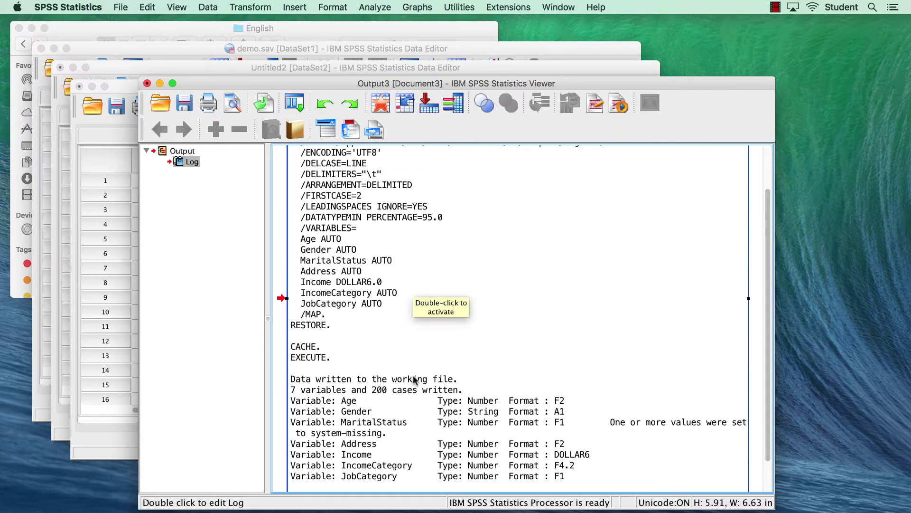
scroll(414, 377, up, 3)
double_click(413, 377)
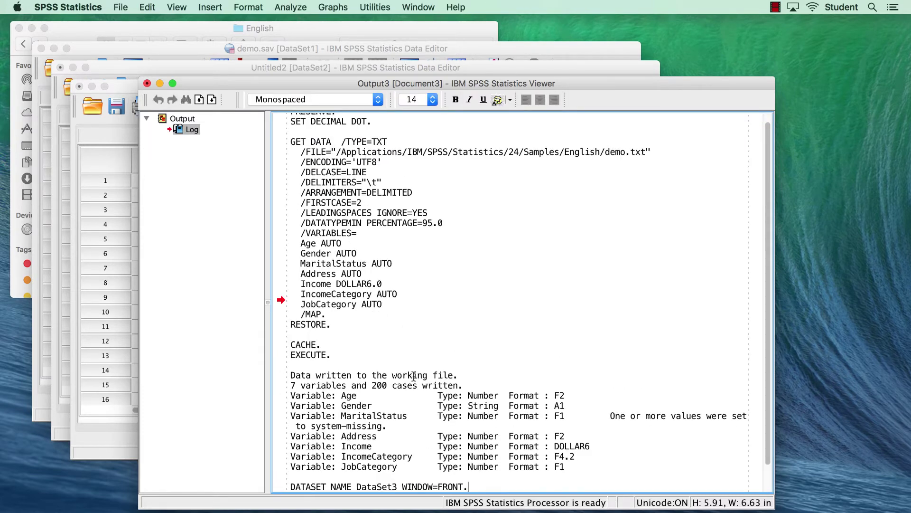
key(cmd+a)
click(121, 7)
mouse_move(148, 7)
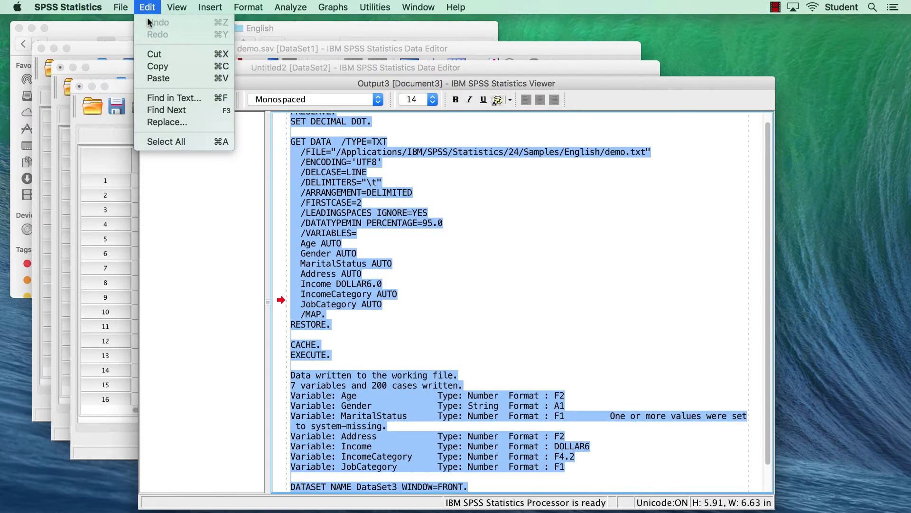
click(164, 66)
- Paste the copied log into a new Syntax Editor document
click(121, 7)
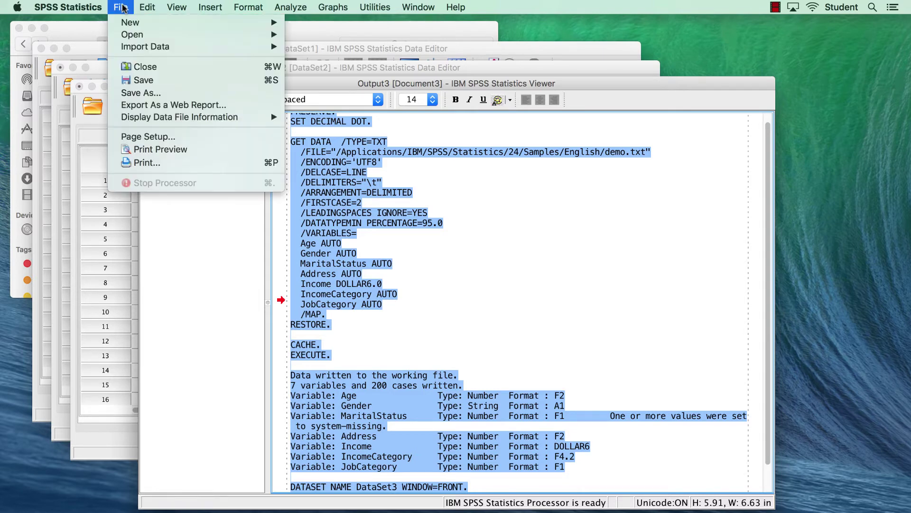
mouse_move(130, 22)
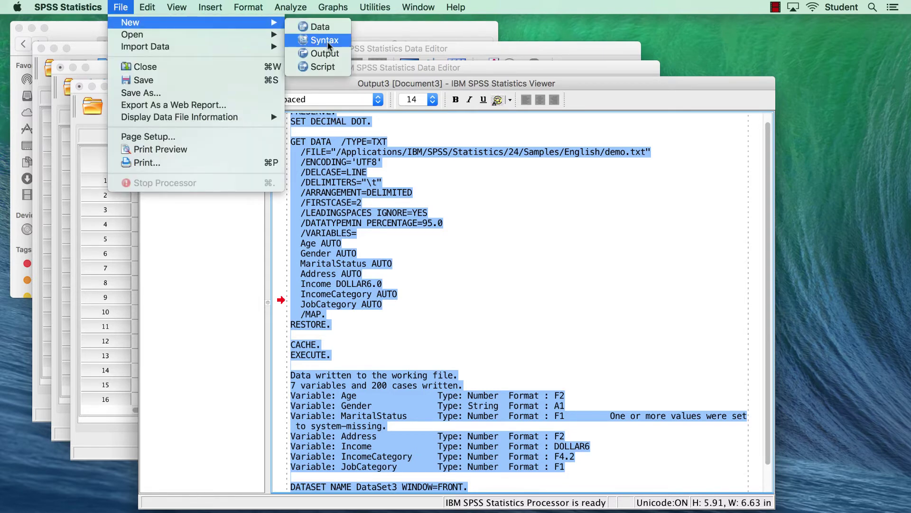
click(329, 42)
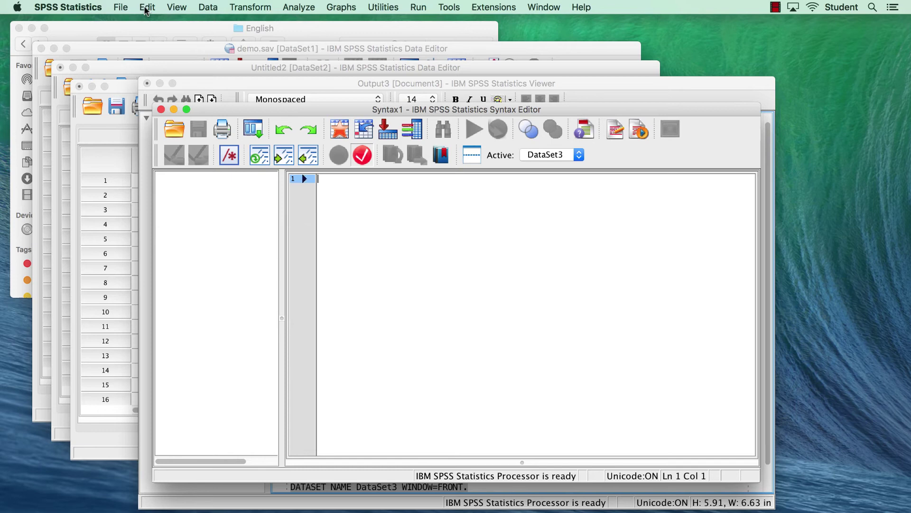
click(146, 9)
click(171, 75)
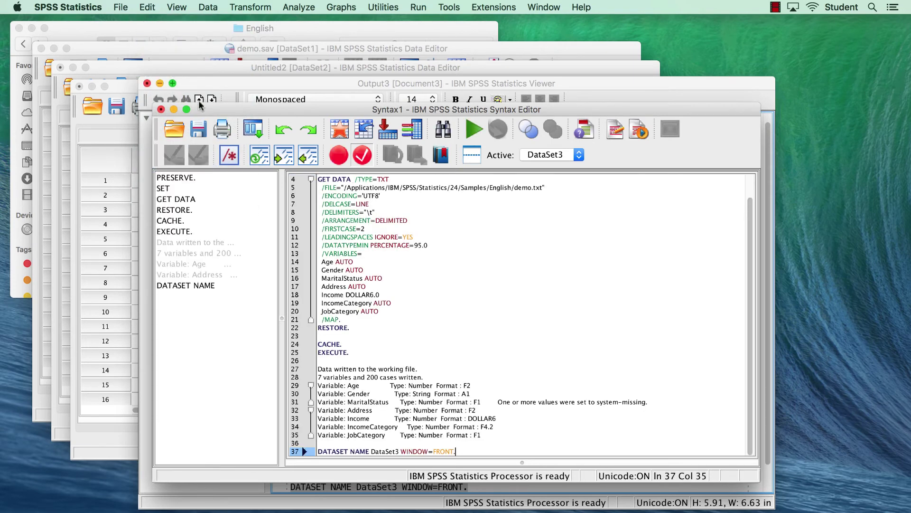